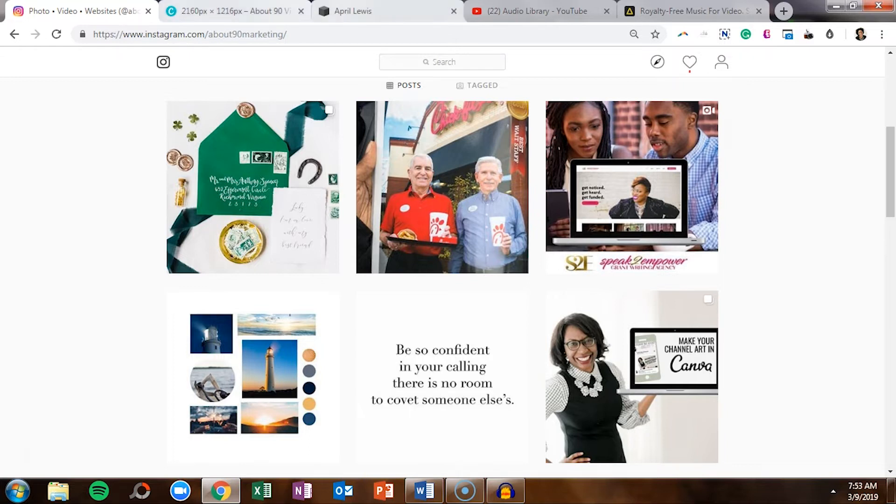
Switch from the Instagram profile to the client's website tab.
key("ctrl+3")
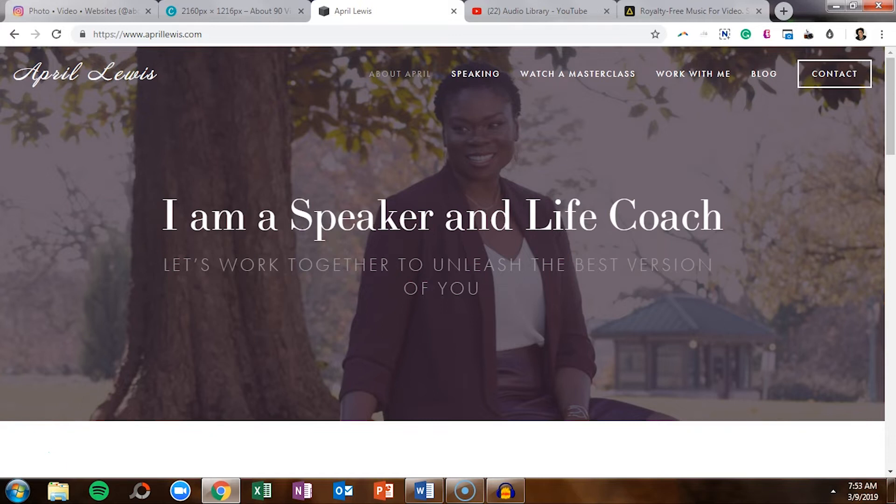
Bring up the Canva 'About 90 Video Strategy' design tab.
key("ctrl+2")
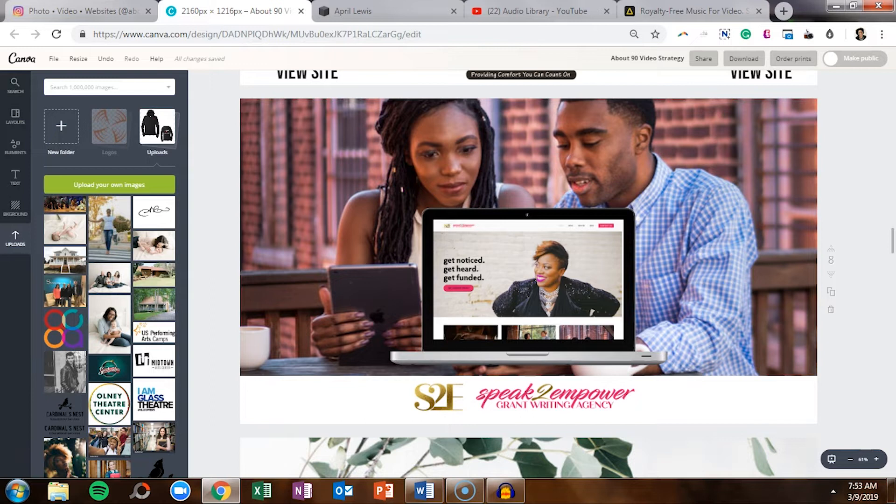
Duplicate the speak2empower mockup page 8 as a new page 9.
left_click(53, 59)
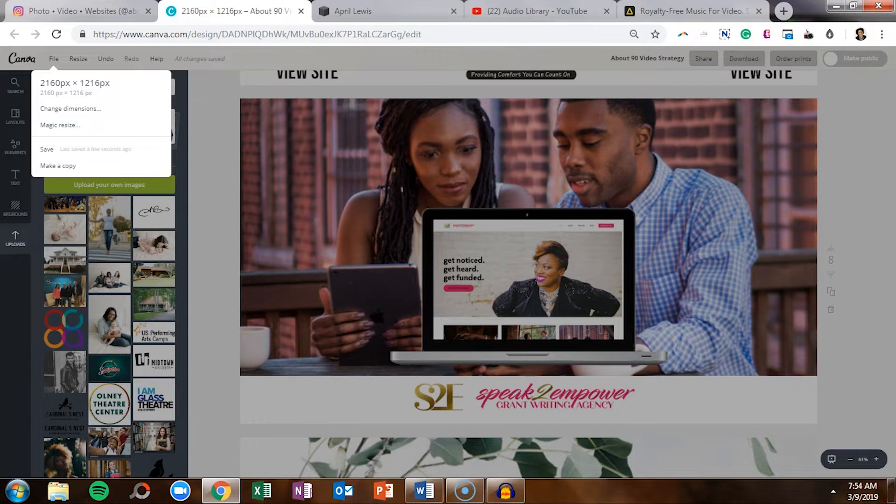
key("Escape")
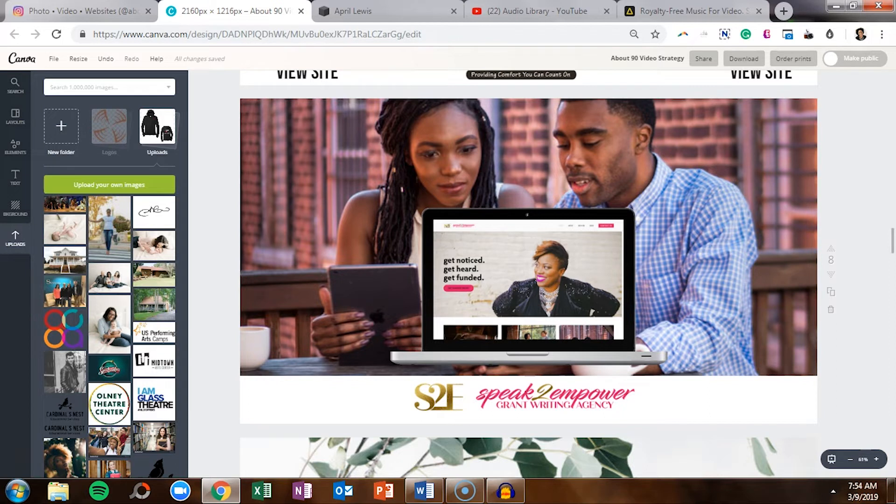
left_click(830, 291)
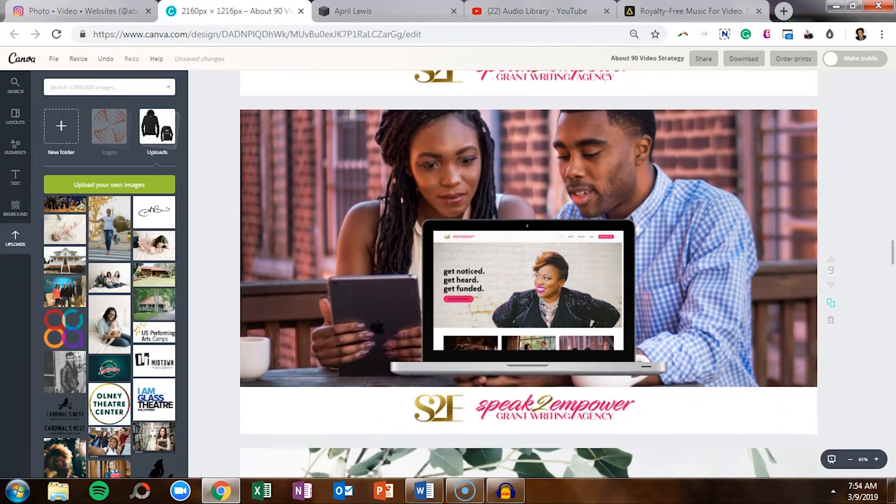
Delete page 9's couple background photo and the website image inside the laptop screen.
left_click(723, 261)
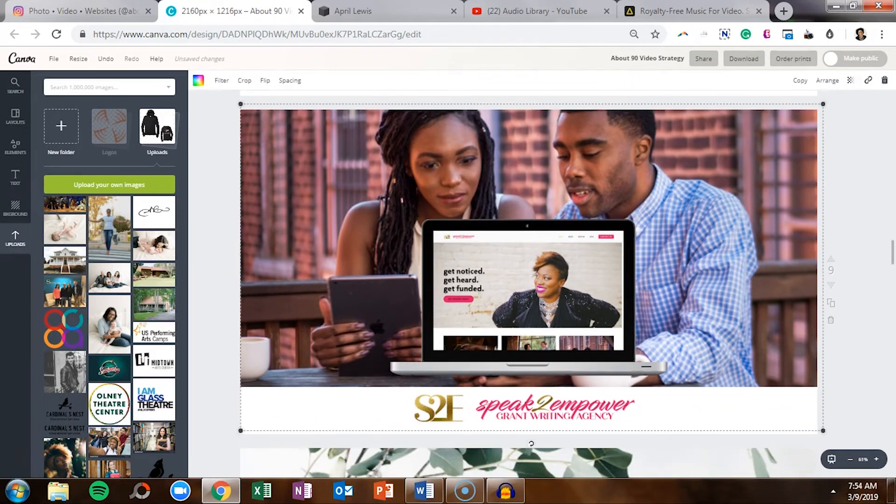
key("Delete")
left_click(528, 294)
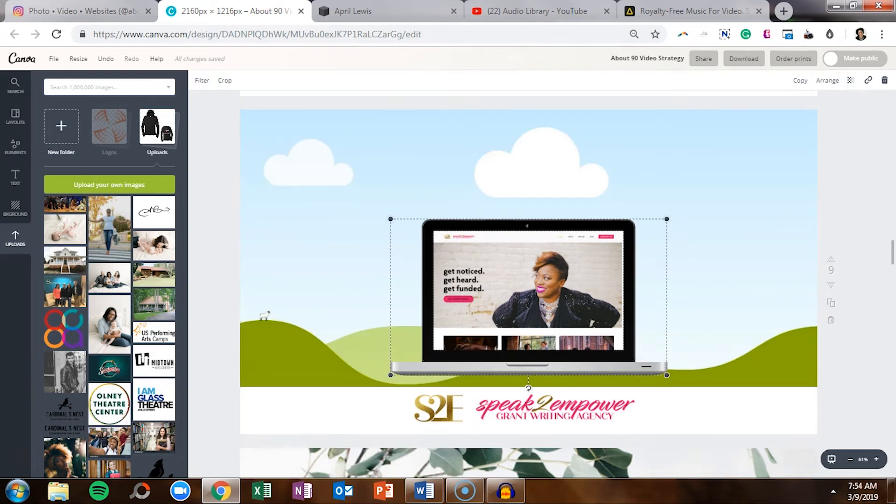
key("Delete")
key("Escape")
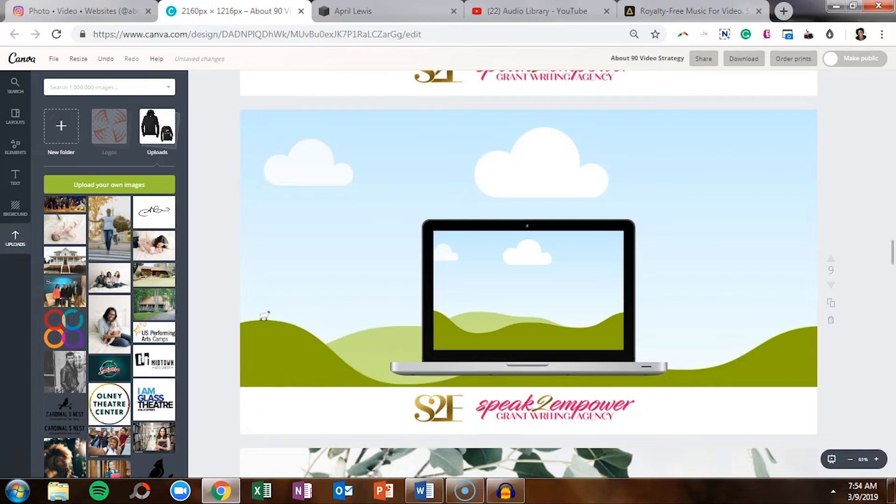
Make the woman's street photo page 9's background, shifted down to frame her face.
left_click(110, 228)
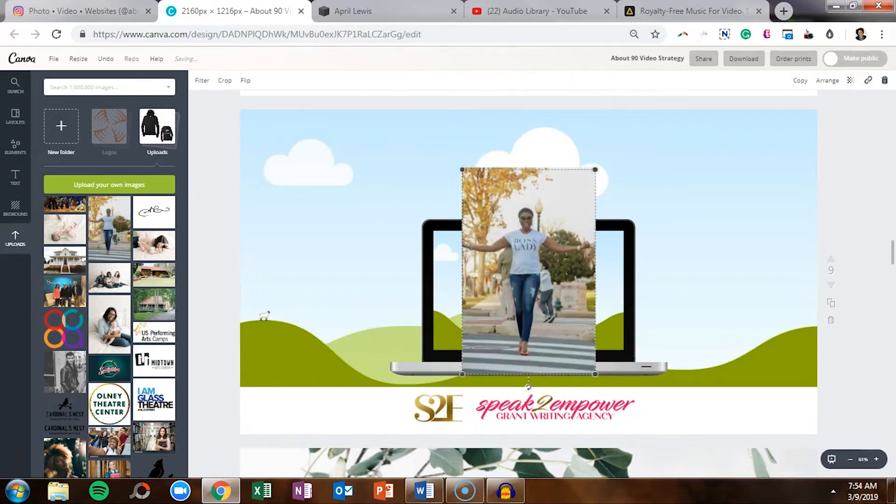
left_click_drag(528, 272, 462, 245)
double_click(466, 187)
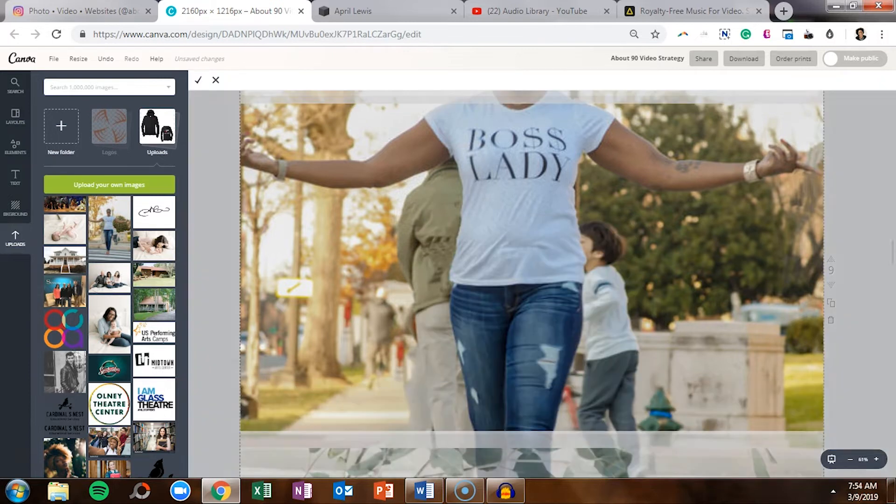
left_click_drag(467, 187, 467, 303)
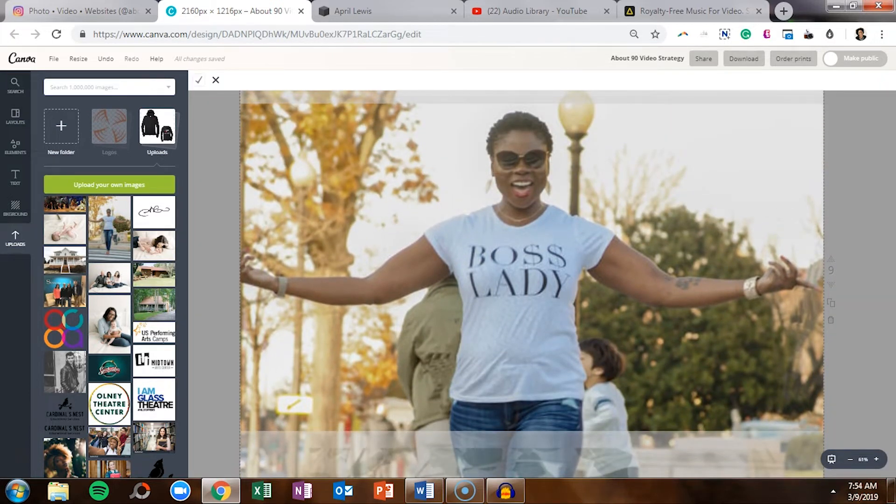
left_click(198, 80)
key("Escape")
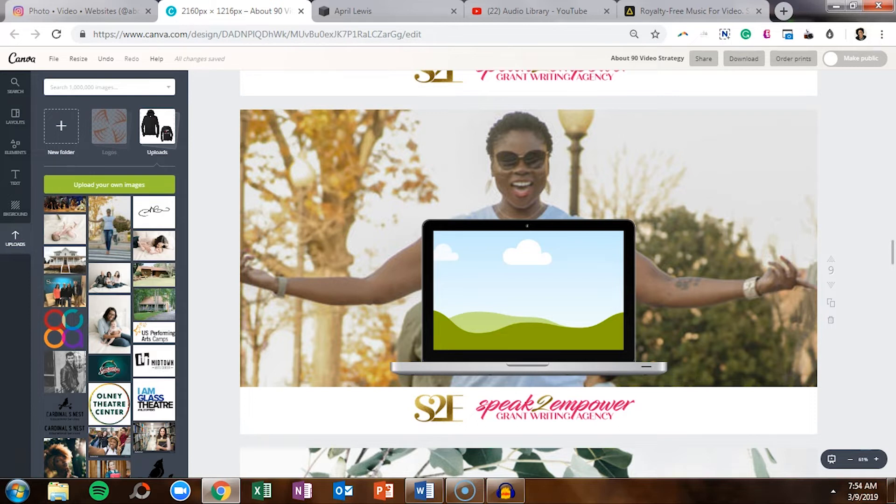
left_click(411, 11)
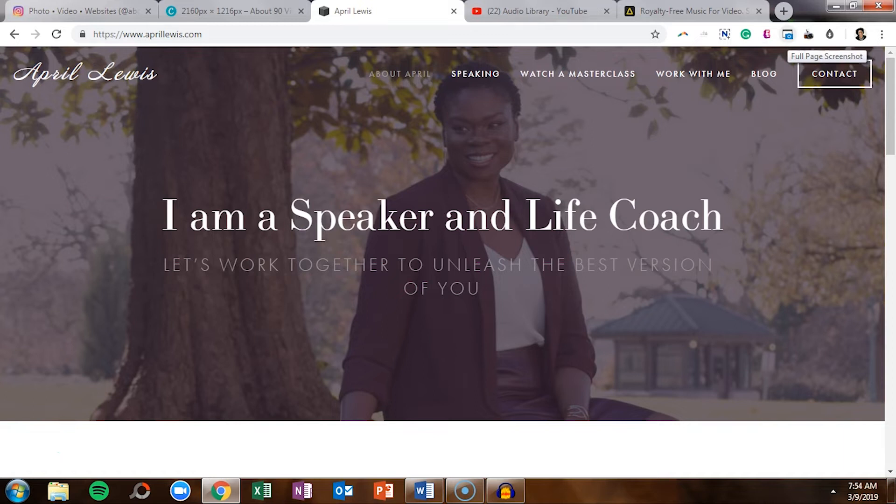
Replace the old capture with a full-page screenshot of the client's website, saved as PNG.
left_click(787, 34)
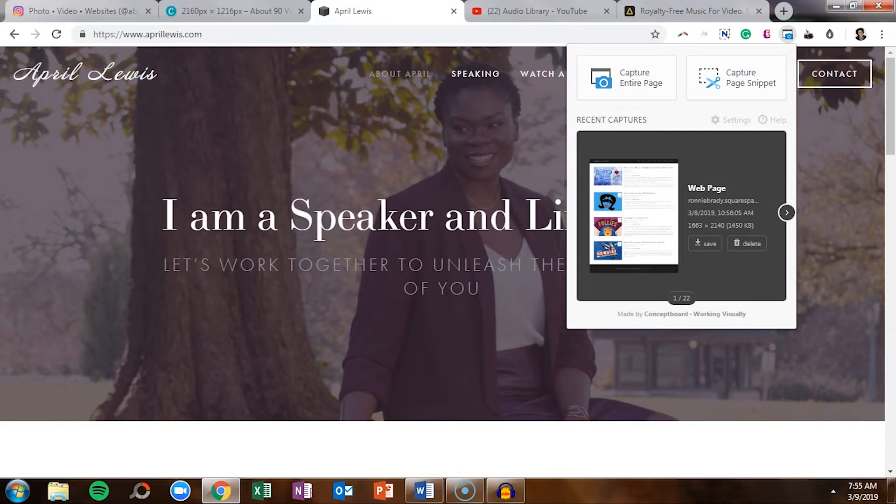
left_click(746, 244)
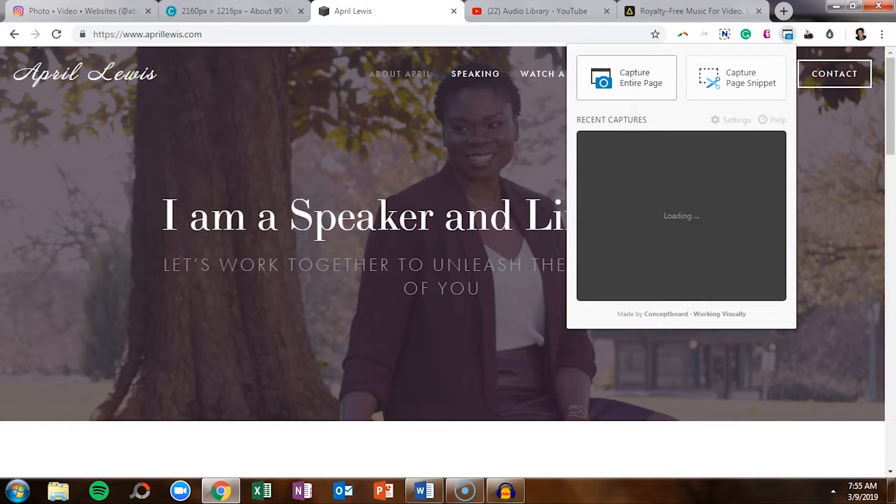
left_click(626, 77)
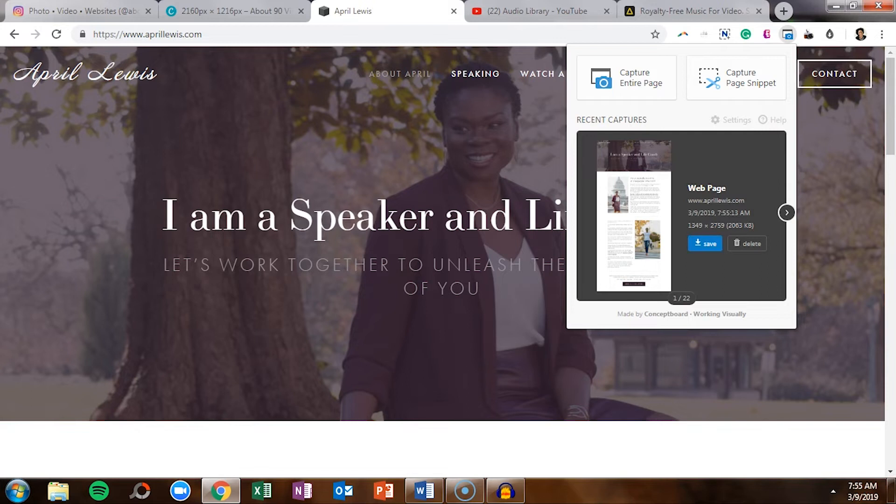
left_click(704, 243)
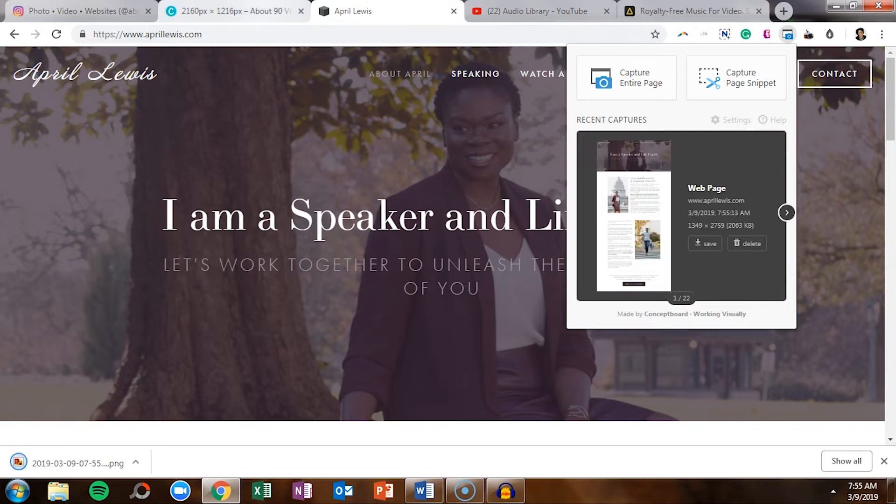
left_click(242, 11)
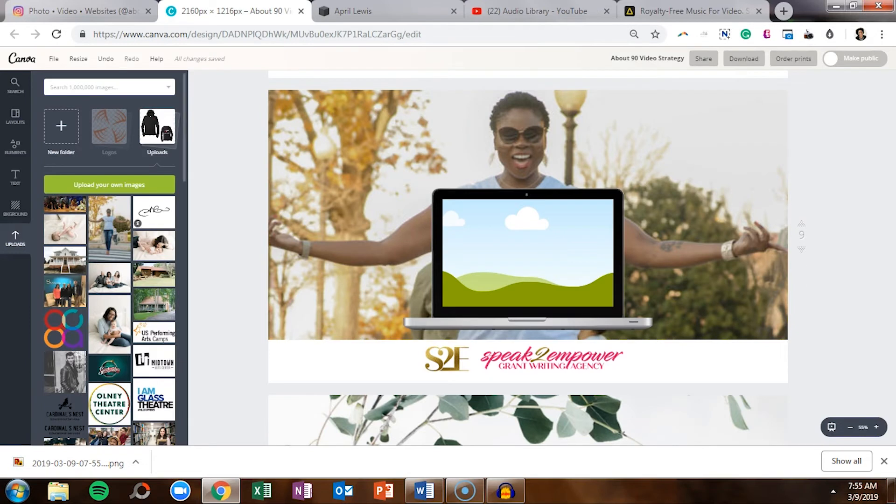
Upload the saved website screenshot to Canva and add it to the design.
left_click(109, 184)
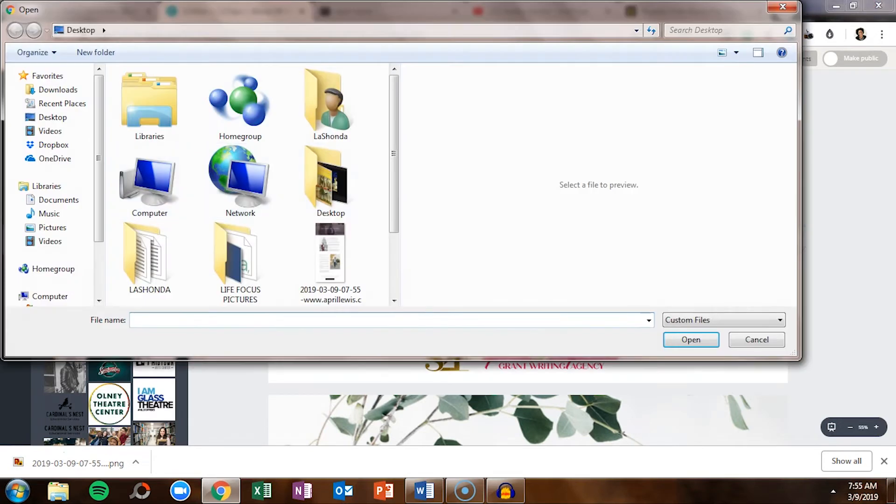
double_click(330, 261)
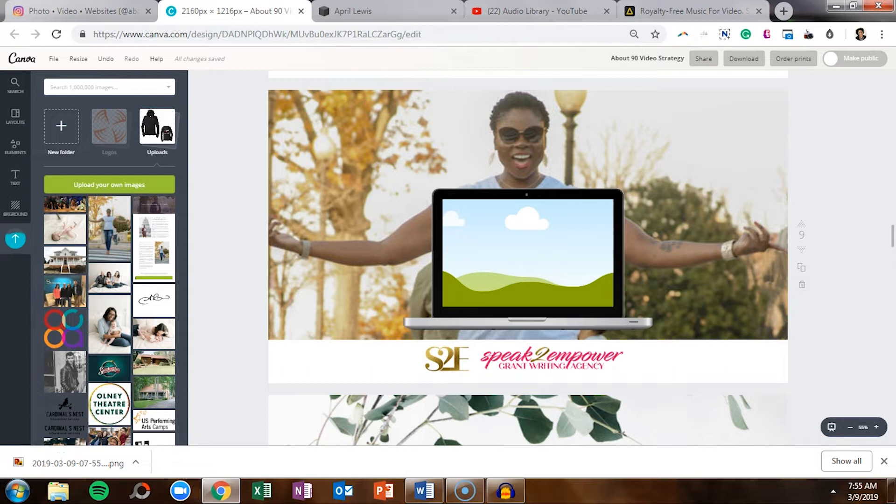
left_click(369, 233)
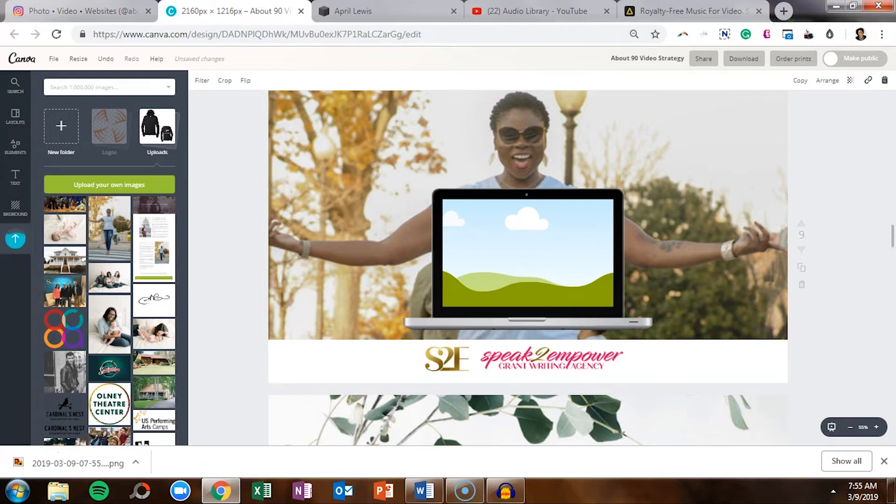
scroll(528, 261, "up", 5)
scroll(527, 261, "down", 1)
scroll(528, 261, "down", 3)
Fit the screenshot into page 9's laptop screen, aligned to its top header.
left_click_drag(527, 140, 528, 373)
scroll(527, 374, "down", 5)
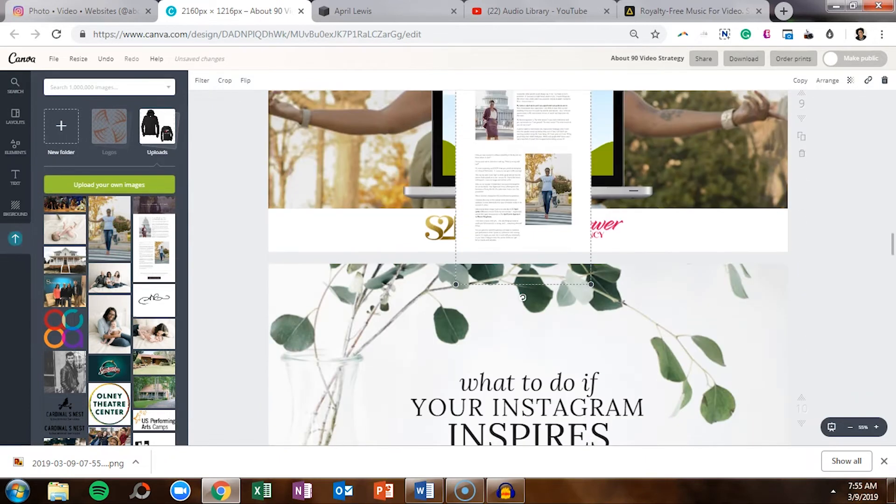
scroll(527, 261, "up", 3)
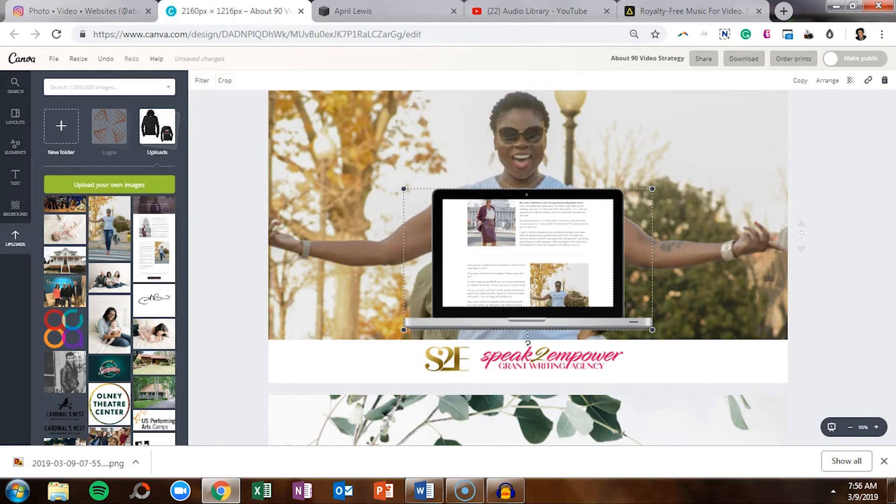
left_click(225, 80)
left_click_drag(527, 238, 527, 355)
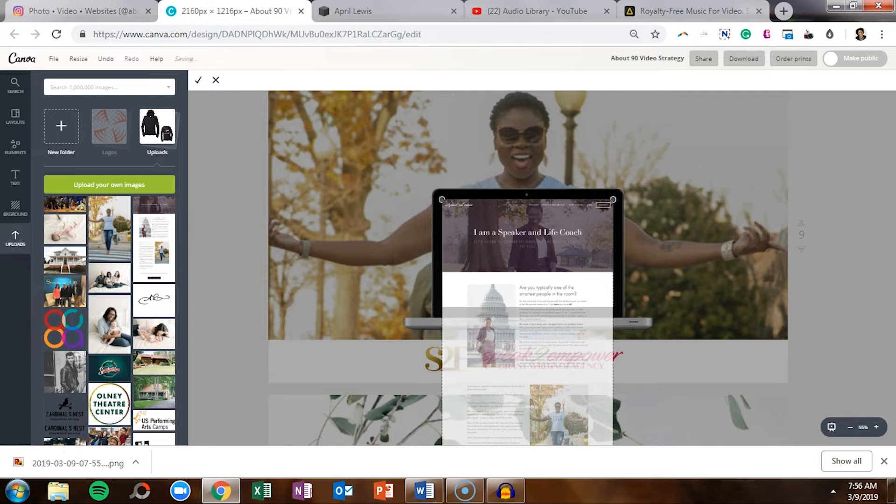
left_click(198, 80)
key("Escape")
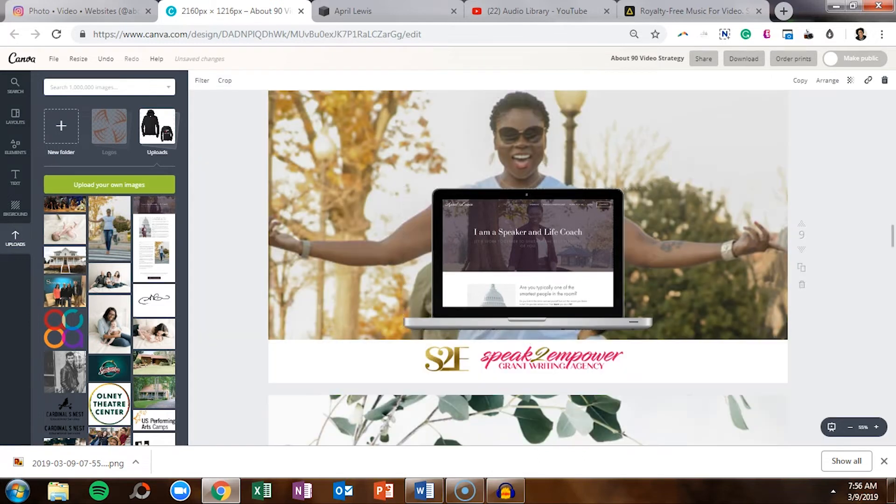
scroll(527, 257, "up", 2)
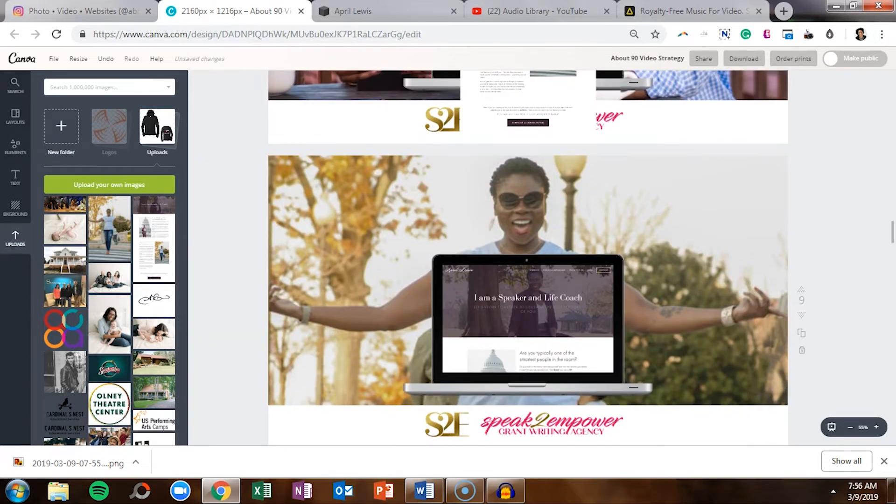
scroll(527, 256, "down", 2)
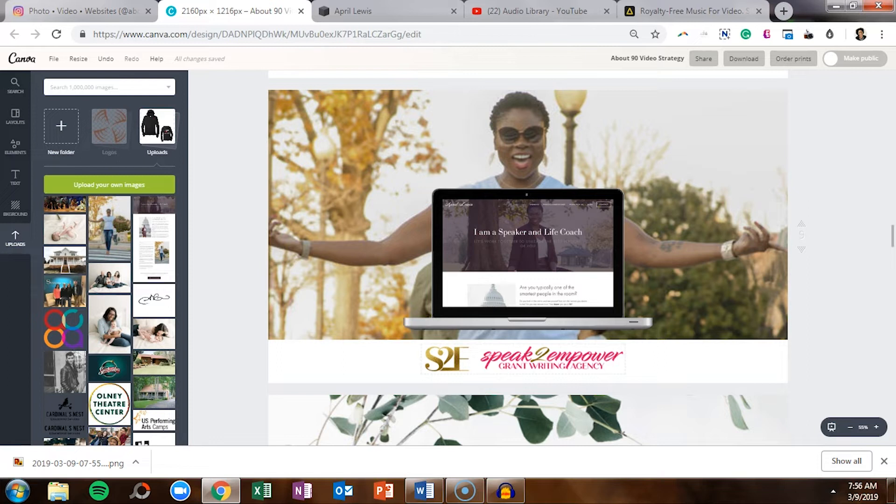
Add the signature image and size it over the S2E logo below the photo.
left_click(522, 358)
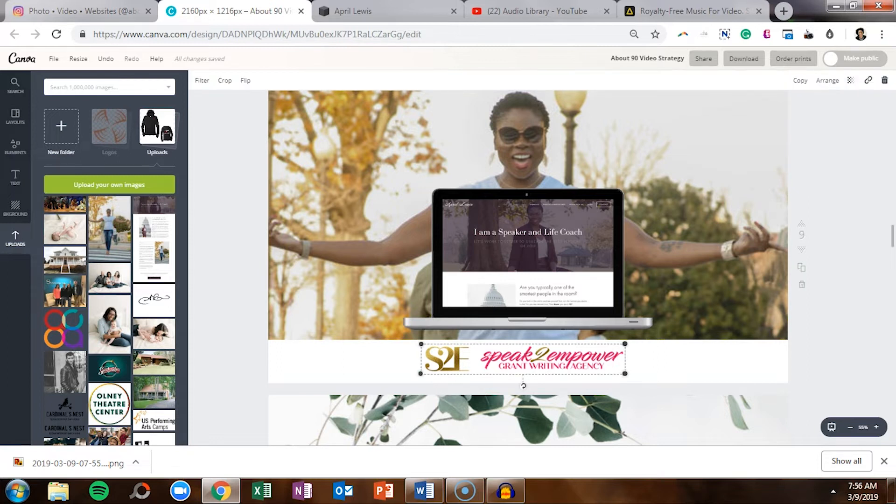
mouse_move(138, 313)
left_mouse_down()
mouse_move(326, 307)
mouse_move(527, 261)
mouse_move(527, 322)
mouse_move(490, 382)
left_mouse_up()
left_click_drag(395, 318, 461, 370)
left_click_drag(499, 401, 459, 369)
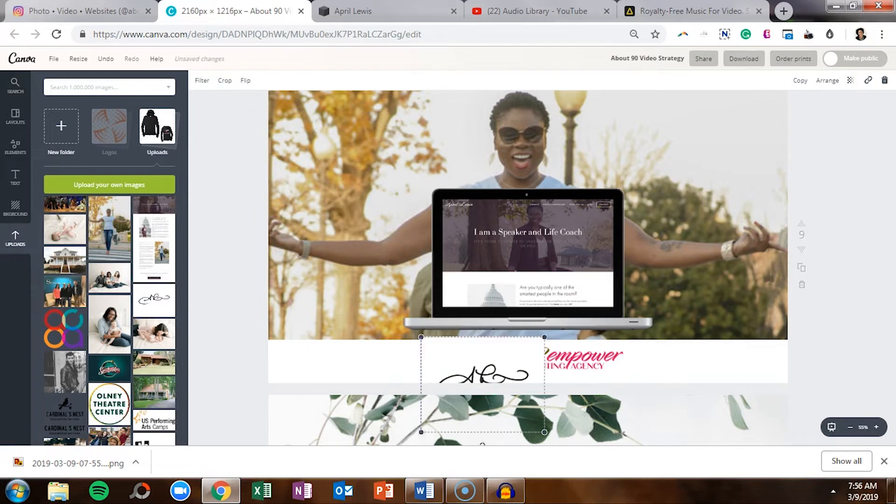
left_click_drag(420, 337, 471, 376)
Delete the S2E logo, shrink the signature further, and add a heading text box.
left_click(569, 360)
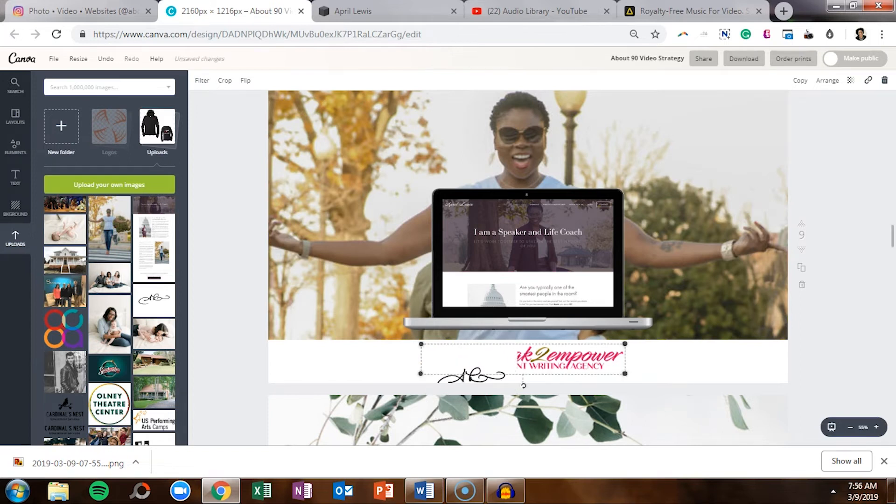
key("Delete")
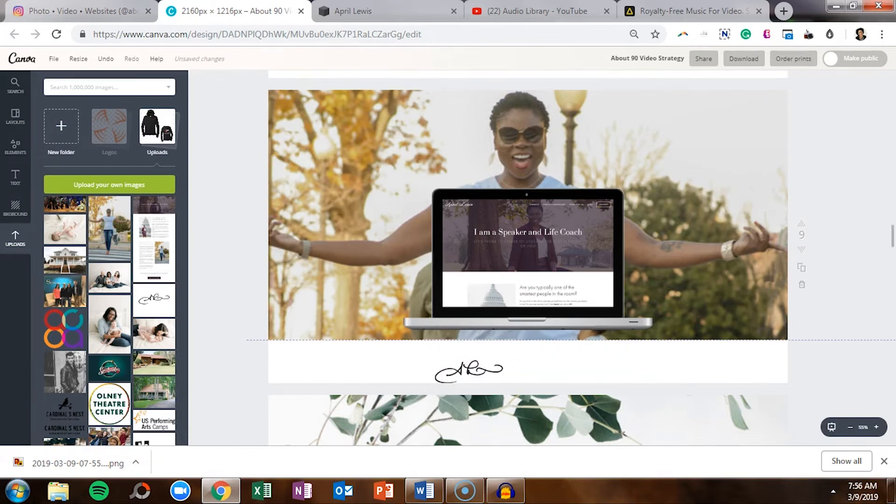
left_click(469, 373)
left_click_drag(515, 411, 498, 398)
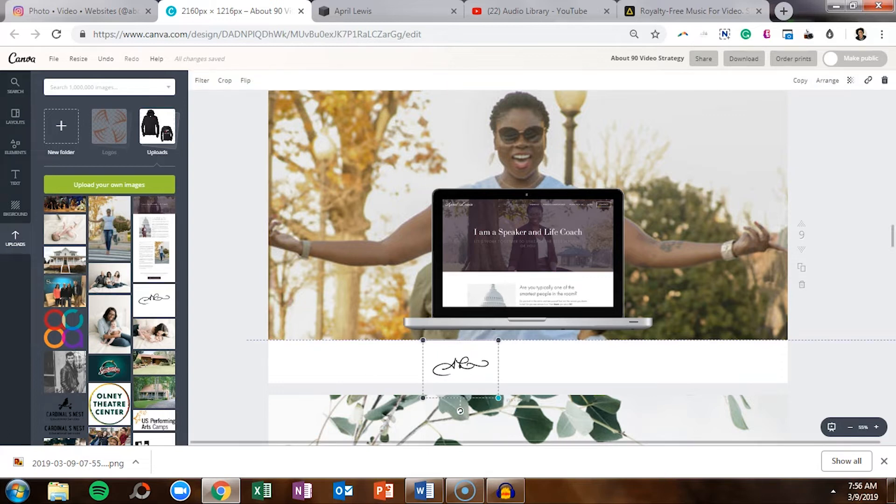
key("Escape")
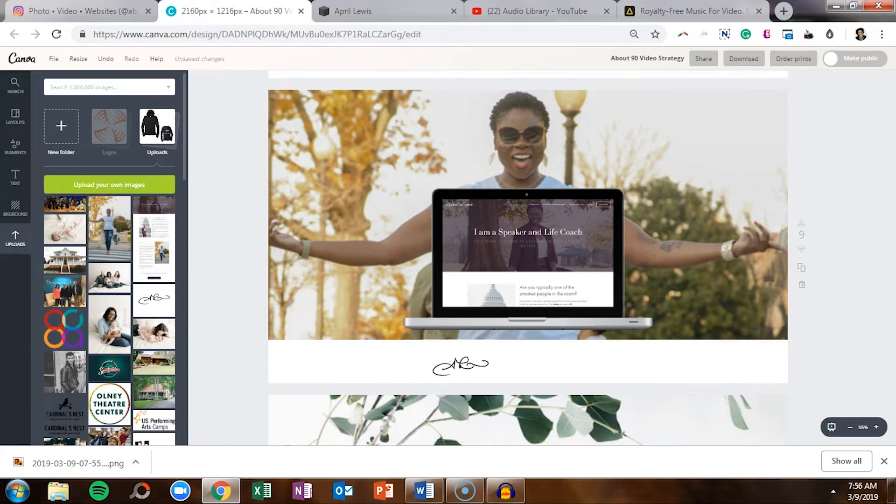
left_click(16, 177)
left_click_drag(109, 134, 528, 257)
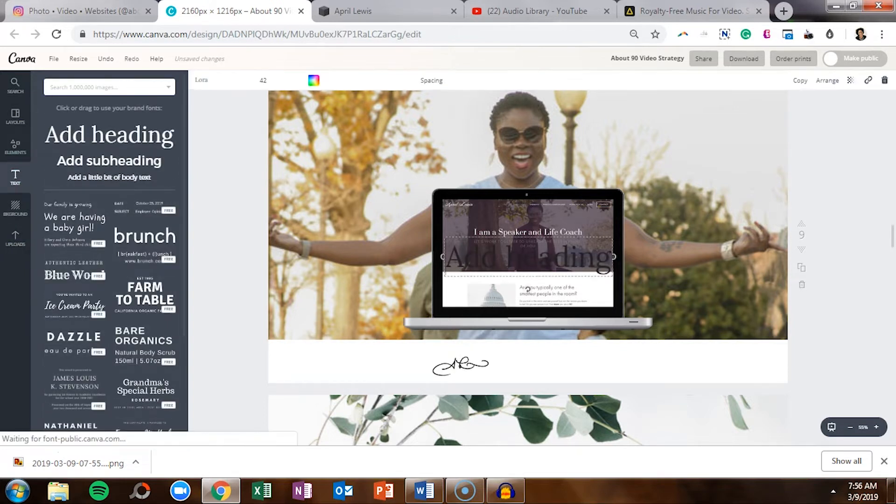
Change the heading to the client's name in capitals, size 32, aligned beside the signature.
key("BackSpace")
key("Caps_Lock")
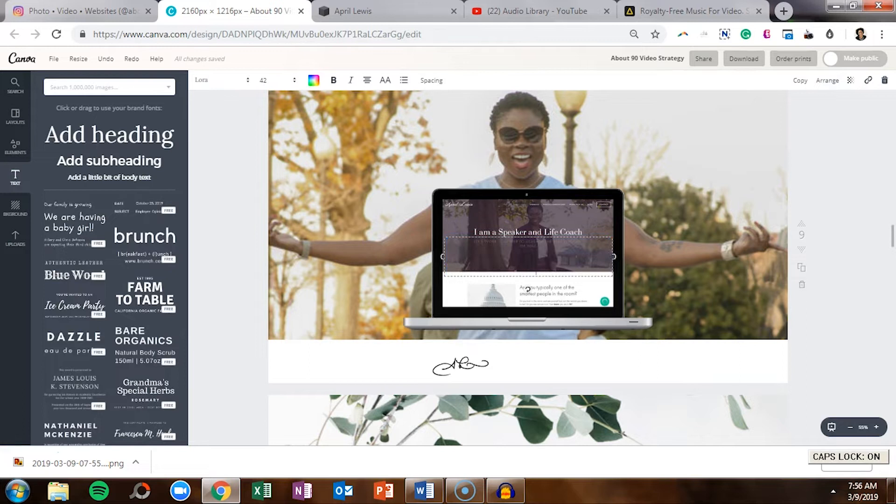
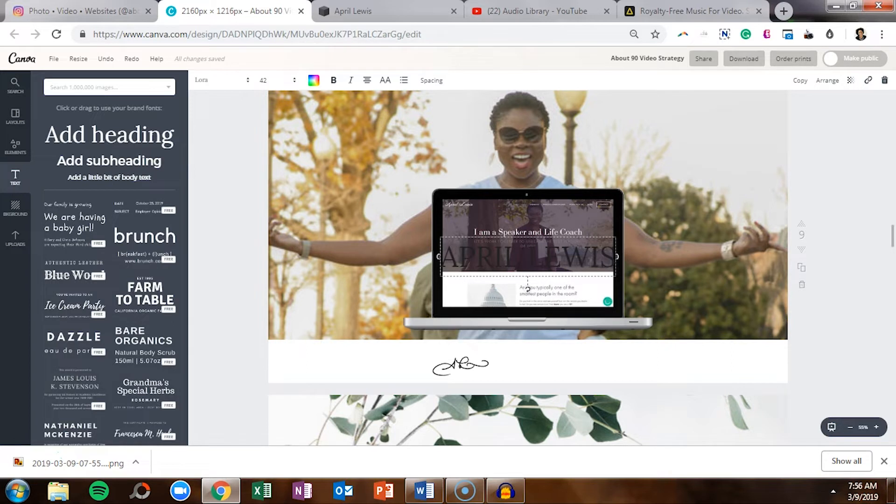
left_click_drag(527, 288, 567, 392)
left_click(277, 80)
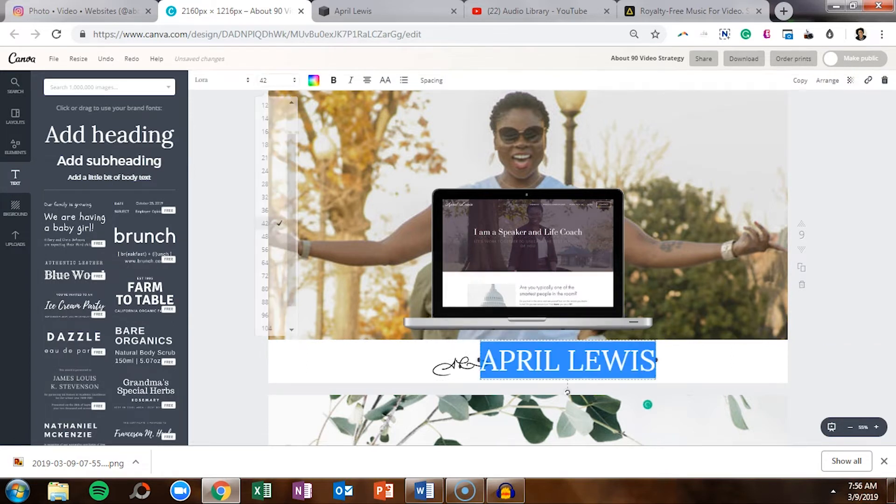
left_click(266, 197)
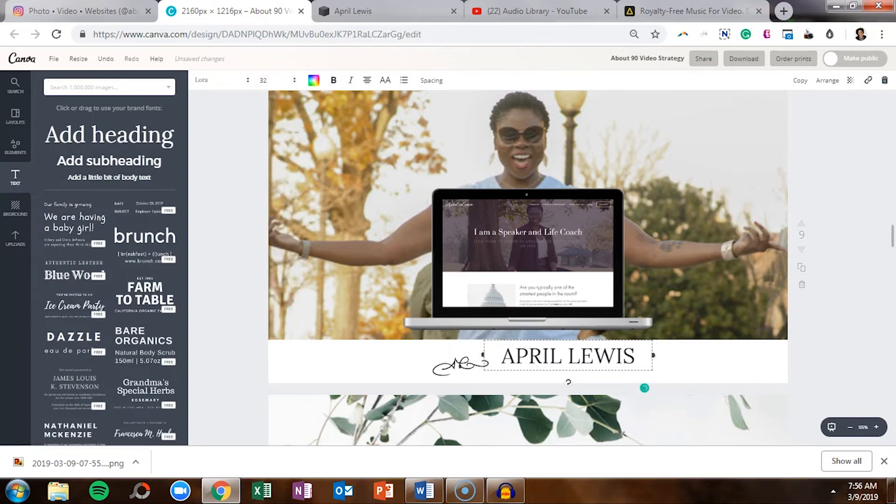
left_click(645, 388)
left_click_drag(567, 355, 564, 361)
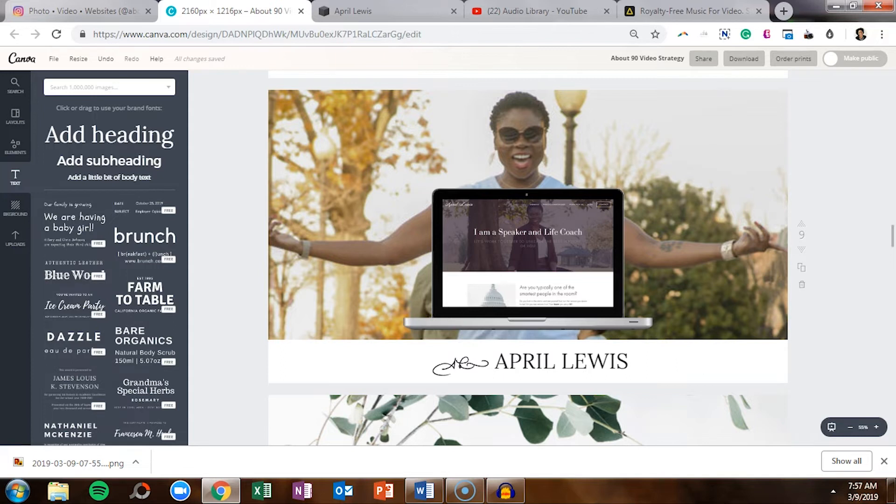
Download only page 9 of the design as a PNG and dismiss the confirmation.
left_click(744, 59)
left_click(744, 207)
type("9")
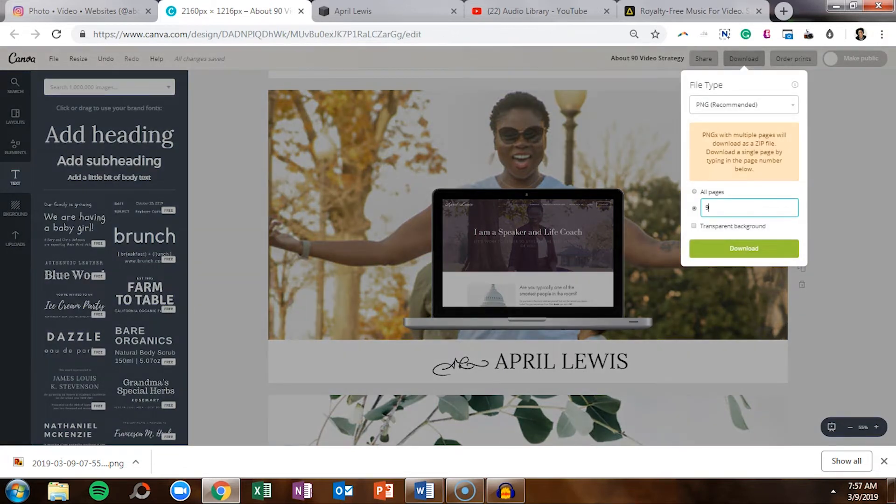
left_click(744, 248)
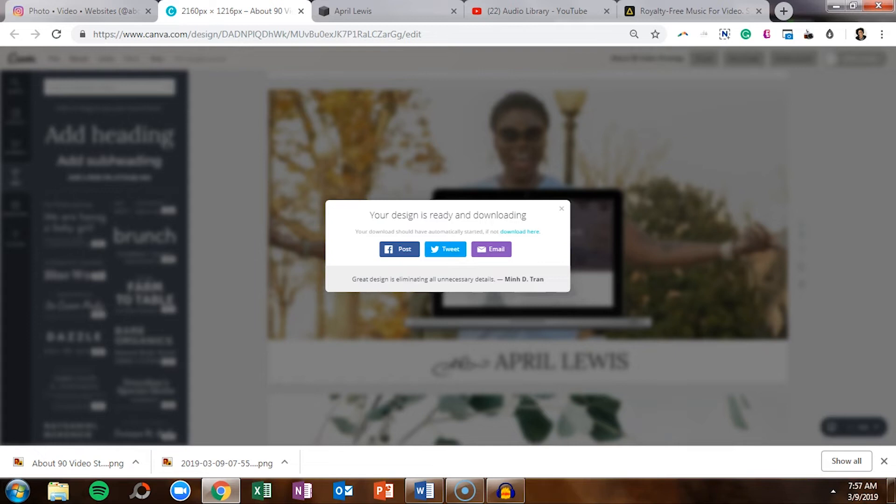
left_click(561, 209)
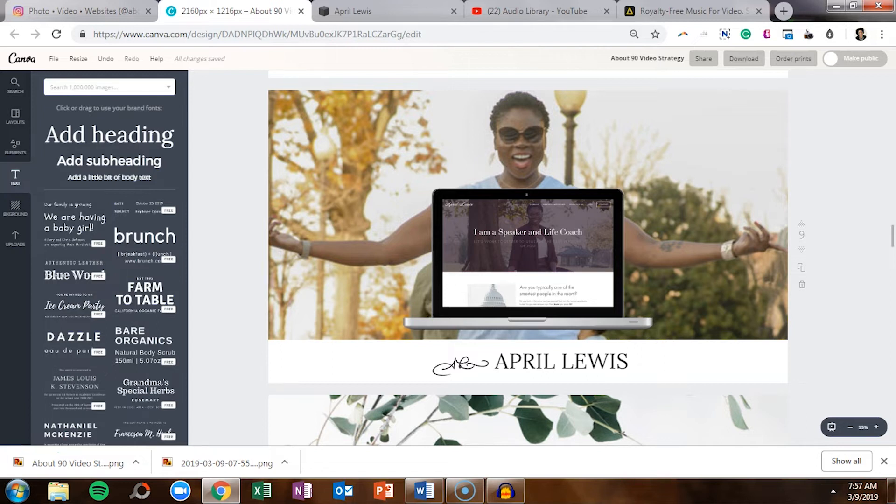
Close the Canva design tab.
left_click(301, 11)
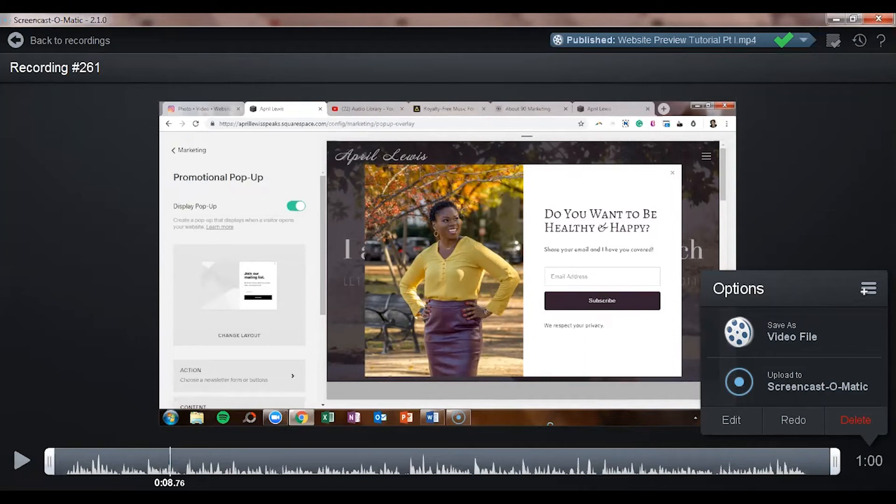
Open the recording in the editor, view the Add Music / Browse Audio Files choices, then close them.
left_click(731, 420)
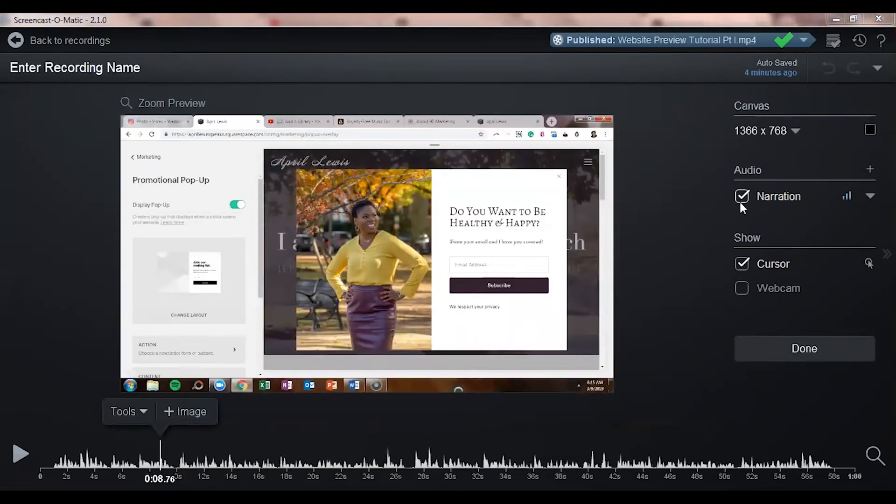
left_click(870, 168)
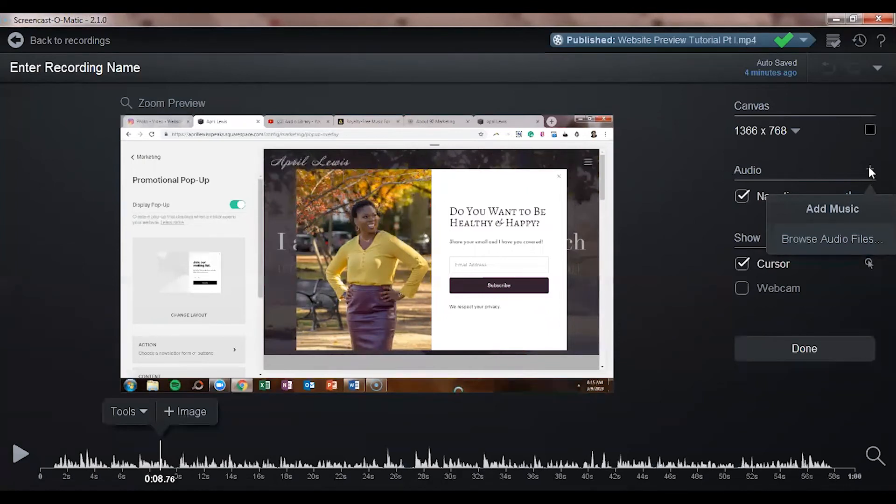
left_click(742, 153)
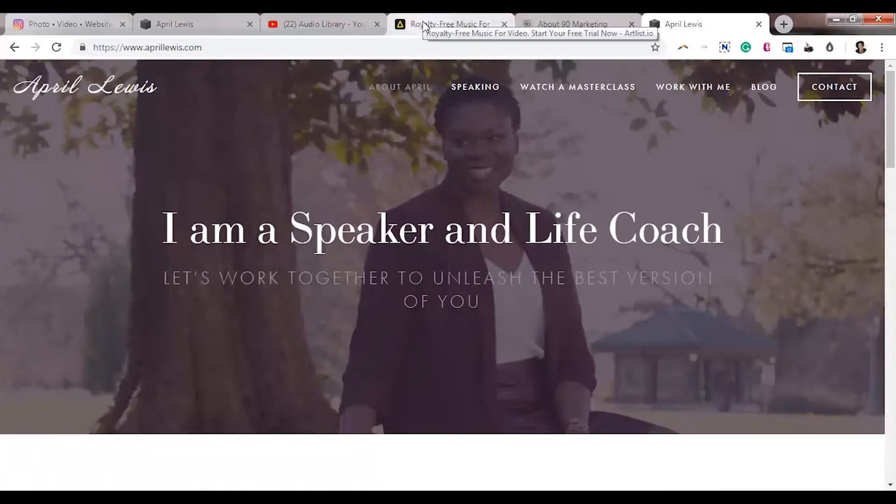
Browse Artlist's royalty-free tracks, then move to the YouTube Audio Library free music list.
left_click(423, 25)
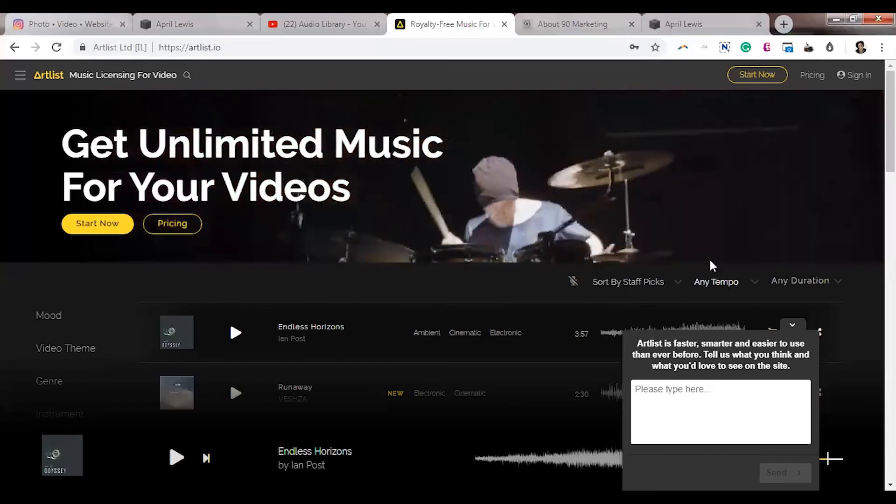
left_click(364, 26)
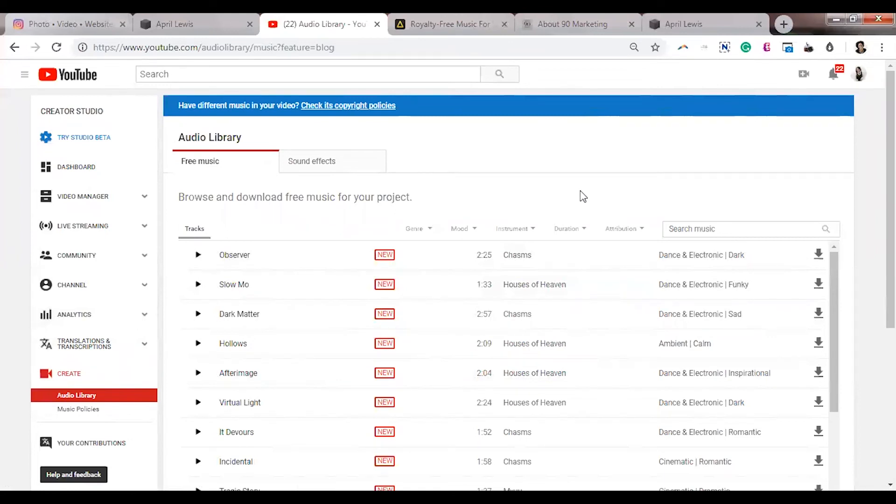
Leave the YouTube Audio Library by switching to the next open tab with Ctrl+Tab.
key("ctrl+Tab")
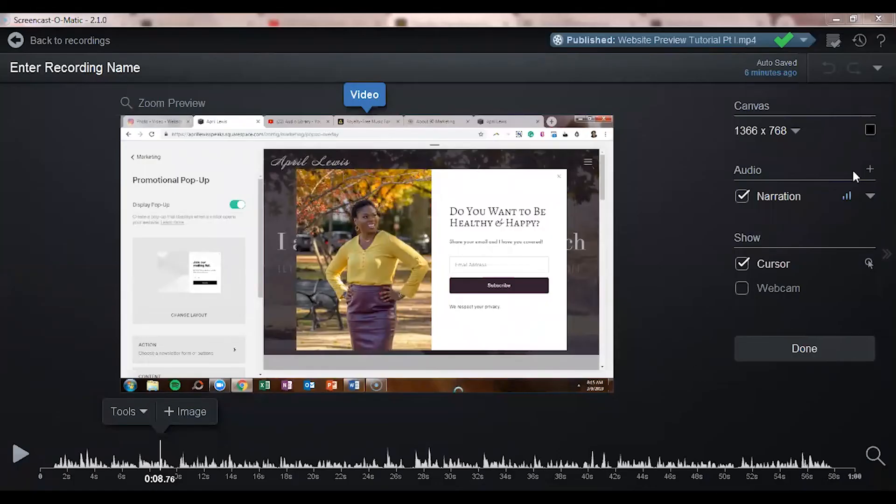
Load 'About 90 Website Preview Music.wav' through Browse Audio Files as the music track.
left_click(869, 169)
left_click(825, 240)
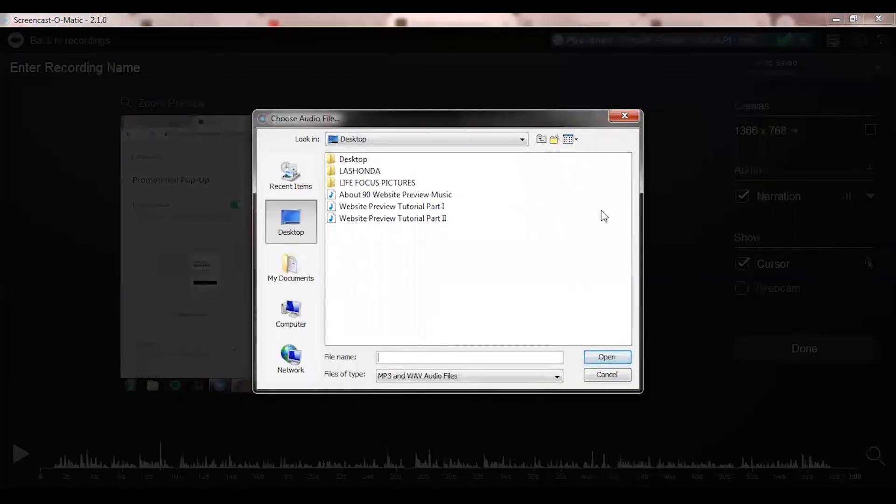
left_click(441, 195)
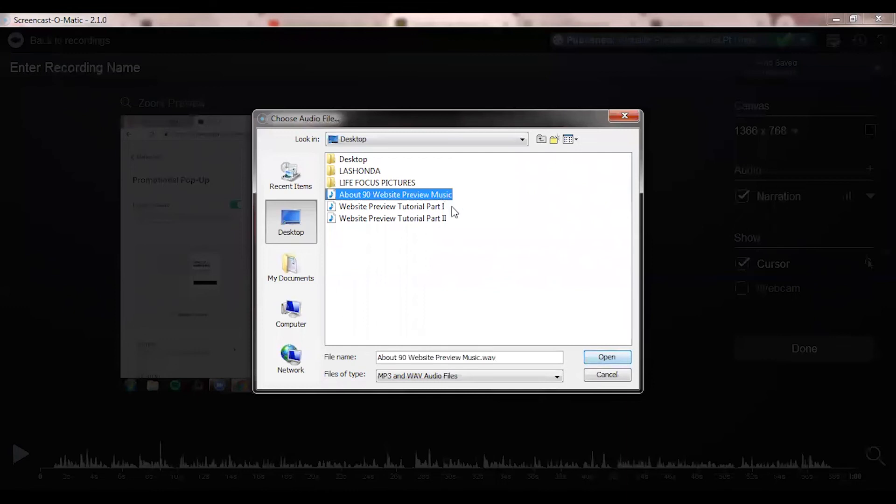
left_click(599, 362)
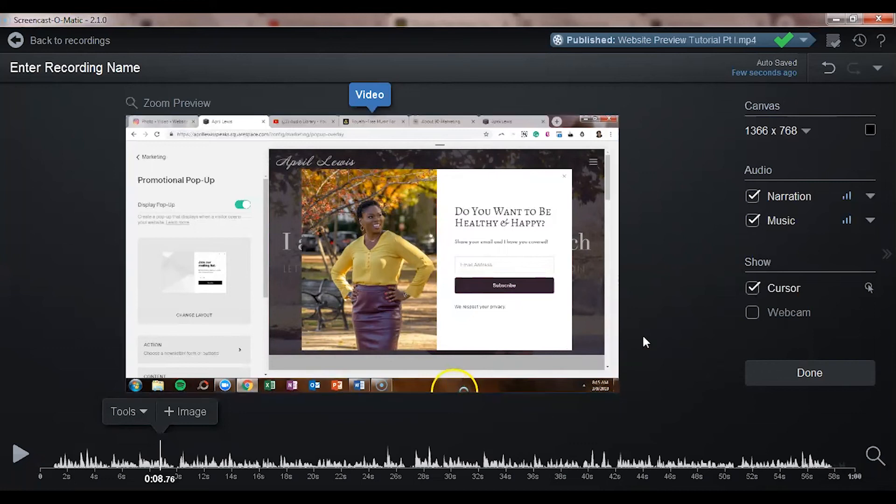
Turn off the cursor display, then play back from about 0:14 and pause at 0:26.56.
left_click(751, 289)
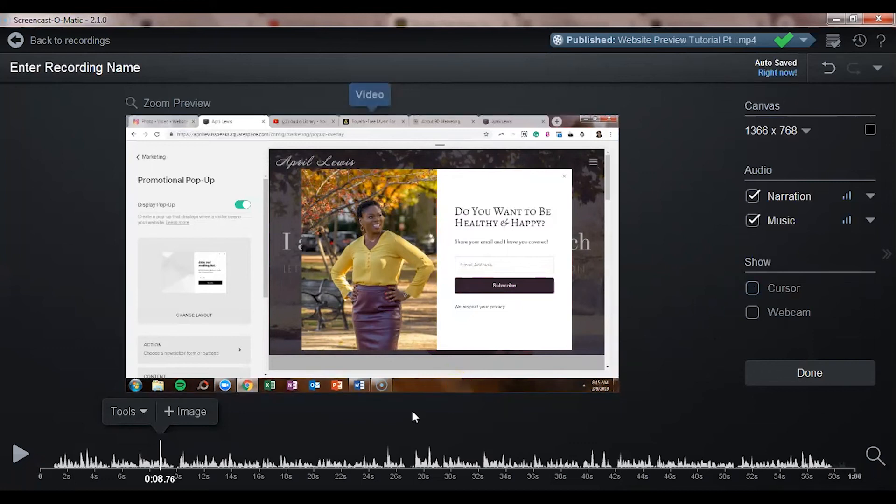
left_click_drag(167, 461, 220, 462)
left_click(21, 456)
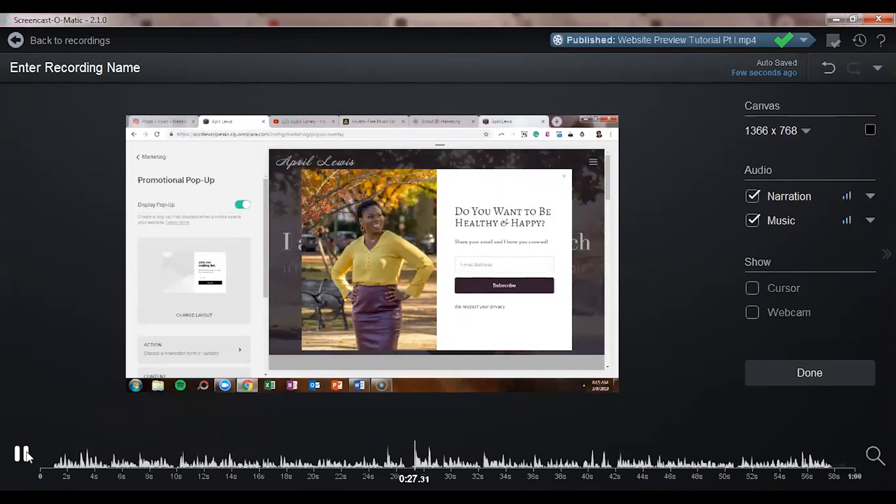
left_click(359, 462)
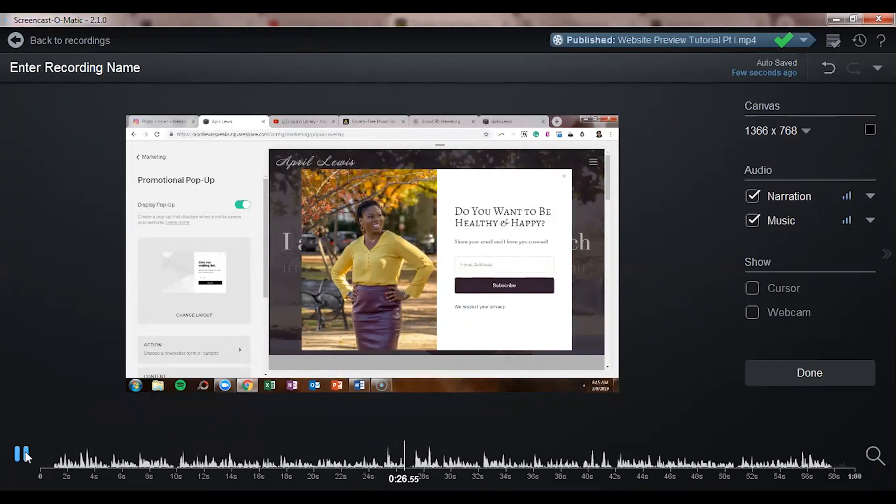
left_click(21, 453)
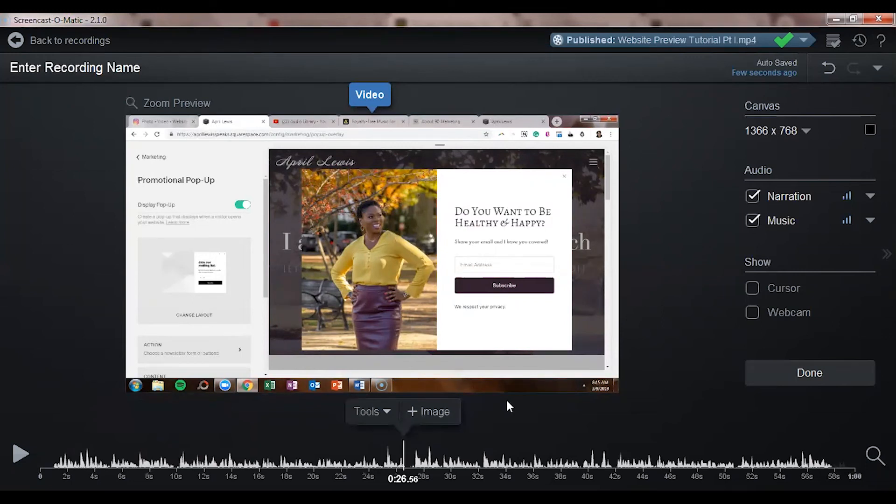
Insert 'About 90 Video Strategy.png' from file as an image overlay at 0:26.56, declining the clipboard image.
left_click(413, 413)
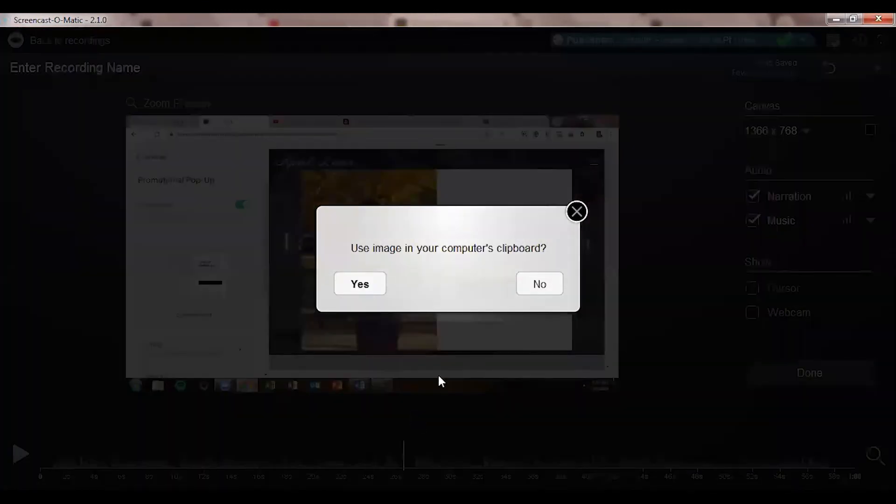
left_click(526, 288)
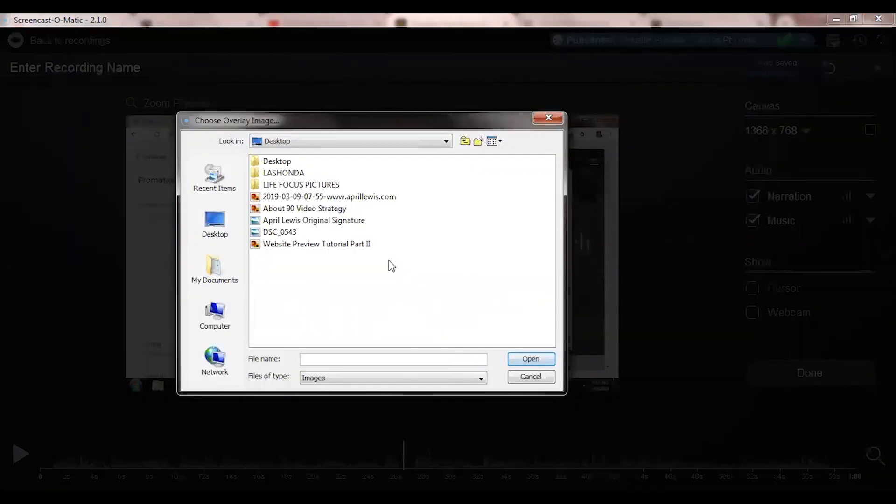
left_click(345, 209)
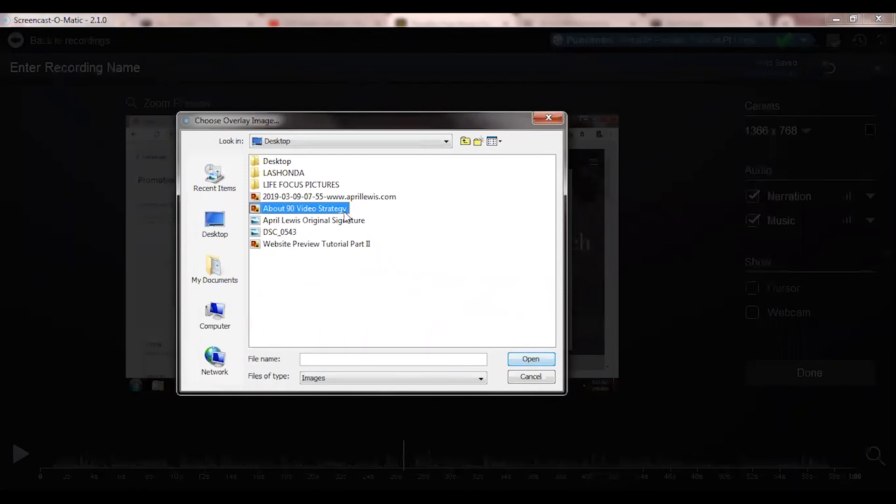
left_click(529, 360)
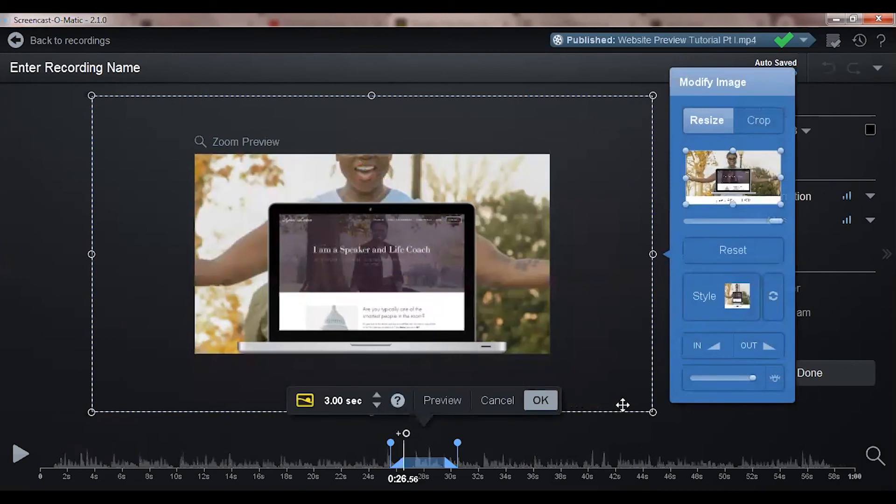
Resize and reposition the mockup overlay with its corner handles until it fills the video frame.
left_click_drag(653, 412, 483, 309)
left_click_drag(432, 256, 504, 303)
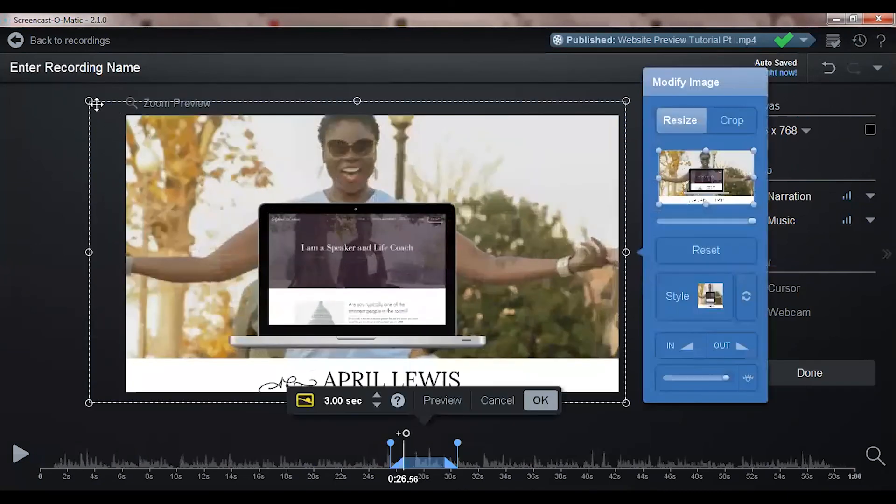
left_click_drag(89, 101, 178, 164)
left_click_drag(262, 225, 184, 176)
left_click_drag(548, 355, 621, 402)
Confirm the 3-second image overlay, scrub back to about 0:25 to check it, and finish editing.
left_click(634, 435)
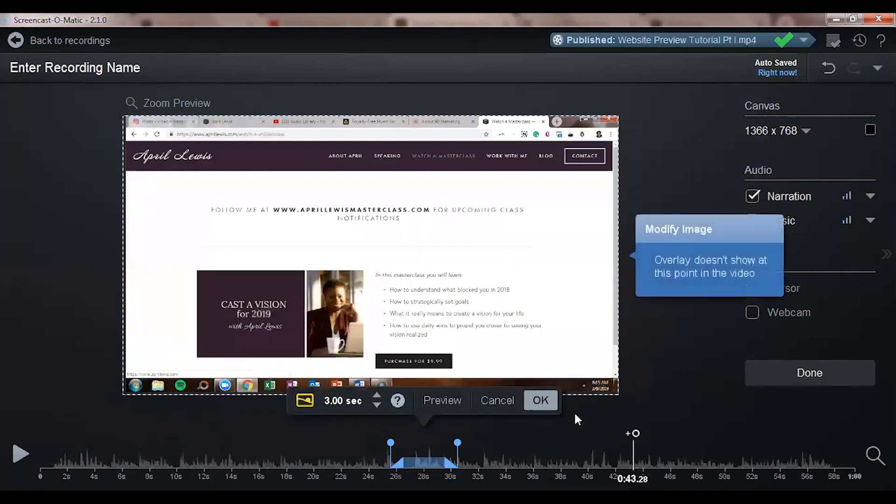
left_click(551, 402)
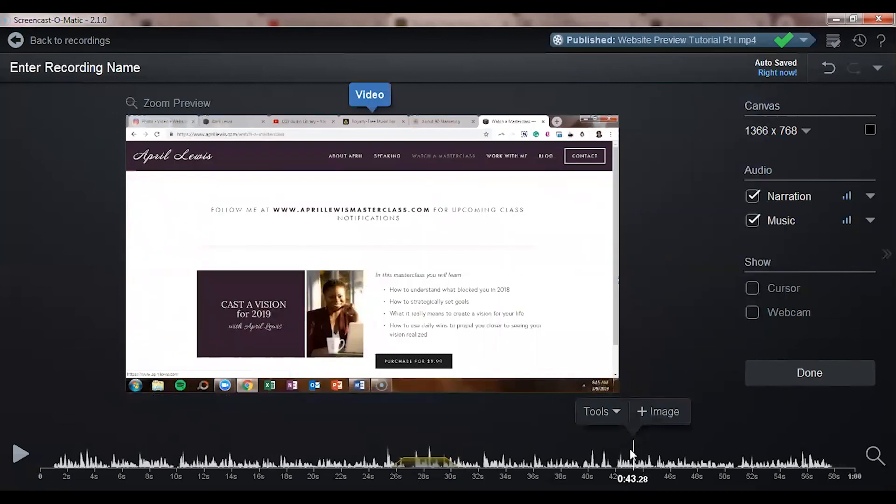
left_click_drag(629, 446, 380, 459)
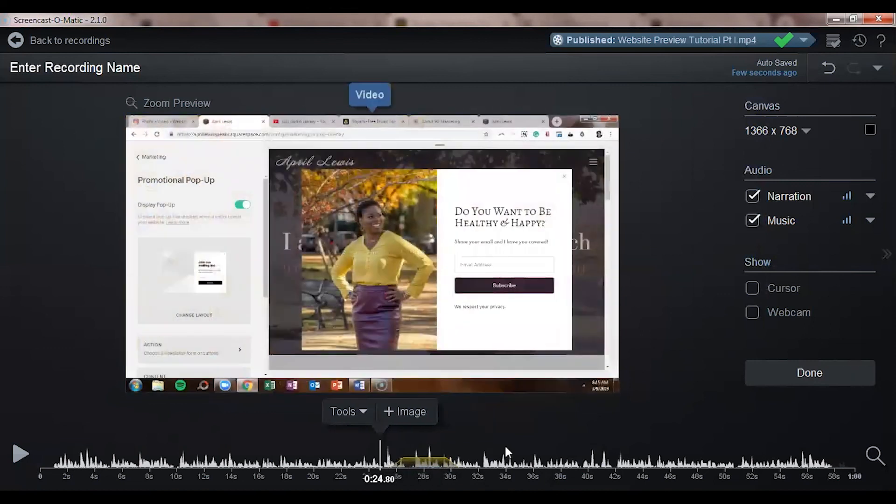
left_click(797, 373)
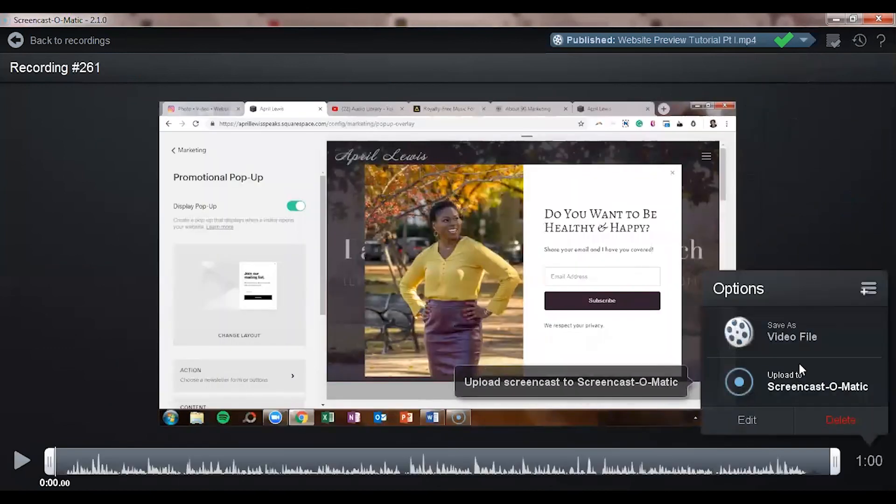
left_click(796, 340)
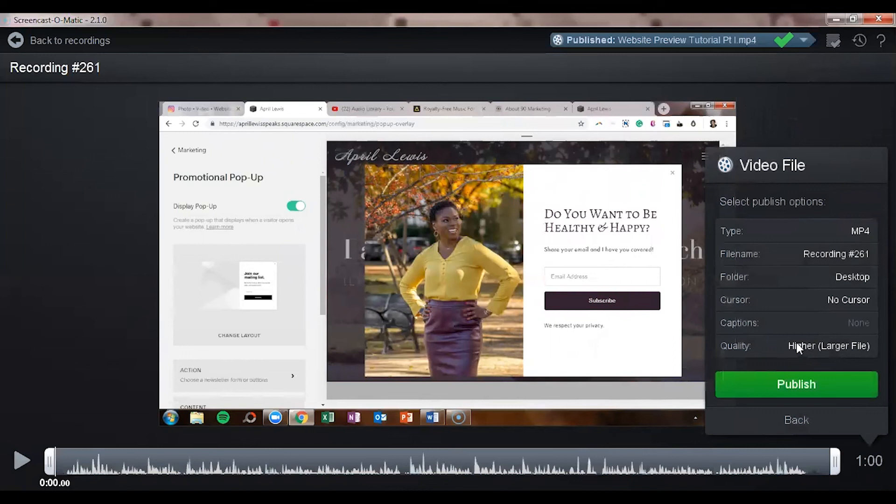
left_click(825, 253)
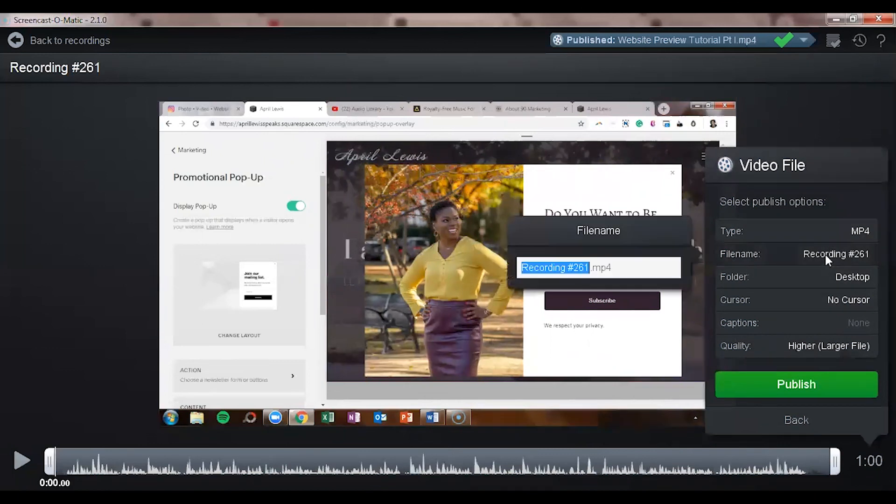
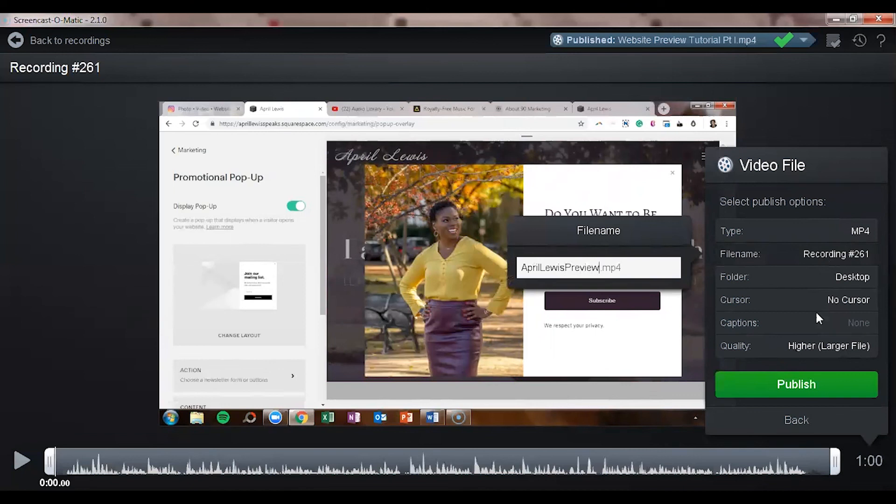
key("Return")
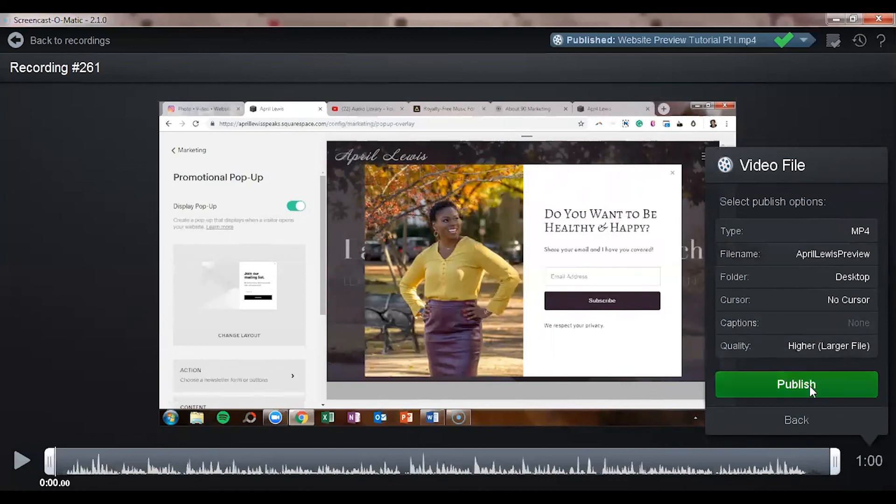
left_click(810, 385)
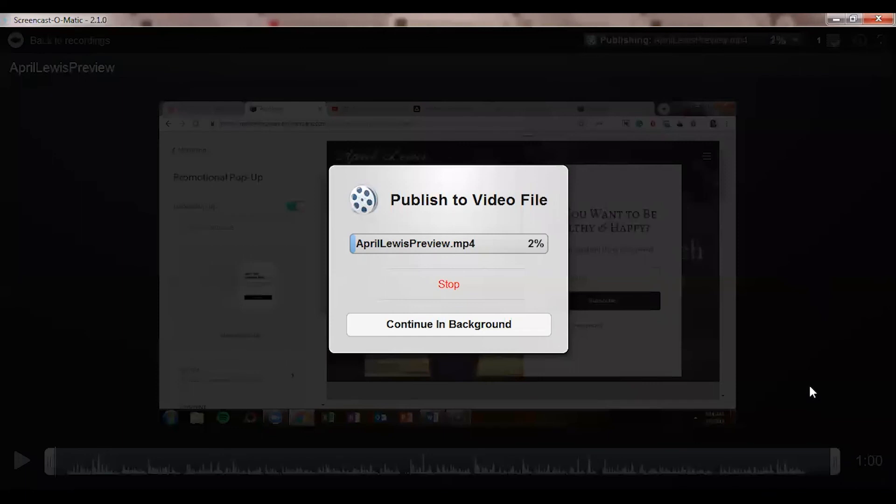